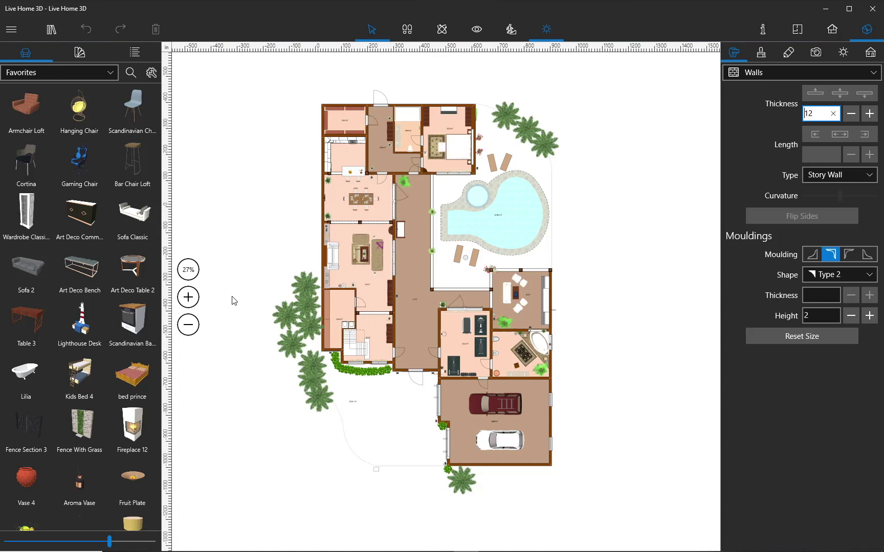
Step: Draw a straight wall from the existing corner across the central hallway beside the pool courtyard
{"action": "left_click", "coordinate": [189, 297]}
{"action": "left_click", "coordinate": [188, 297]}
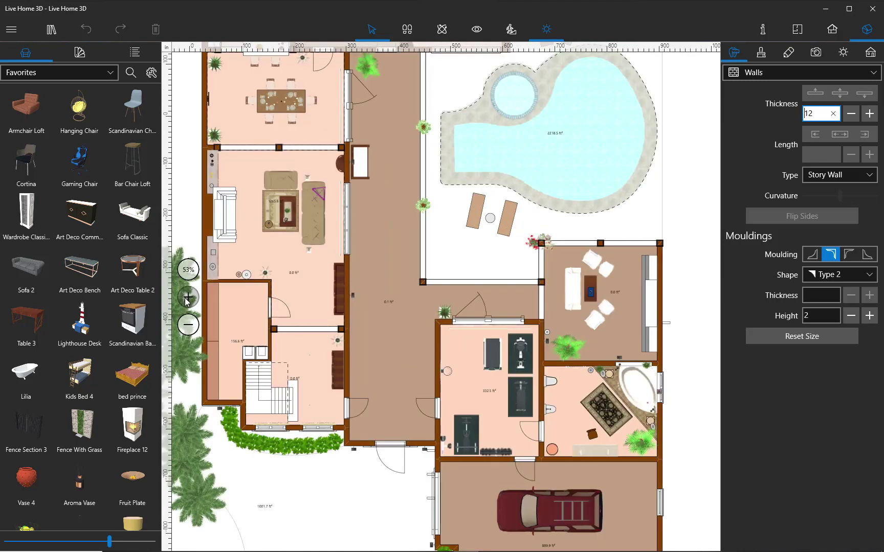
{"action": "left_click", "coordinate": [189, 297]}
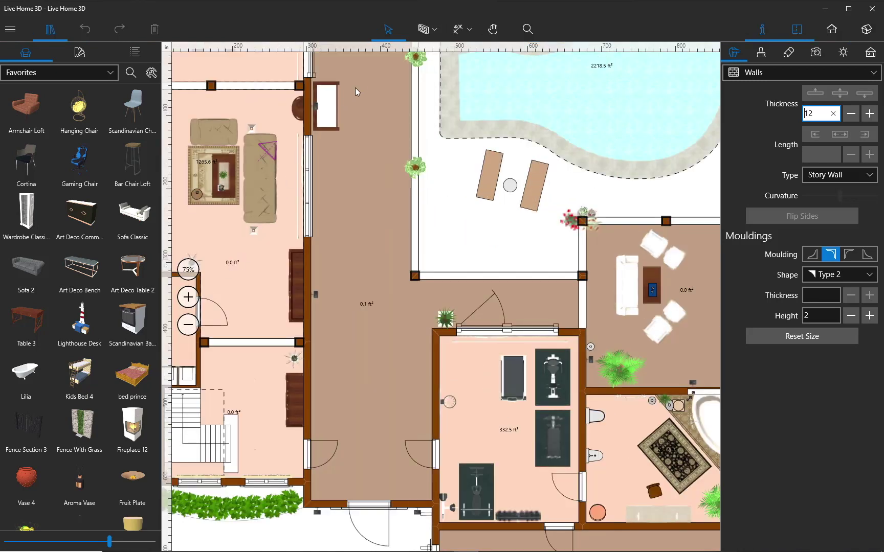
{"action": "left_click", "coordinate": [434, 30]}
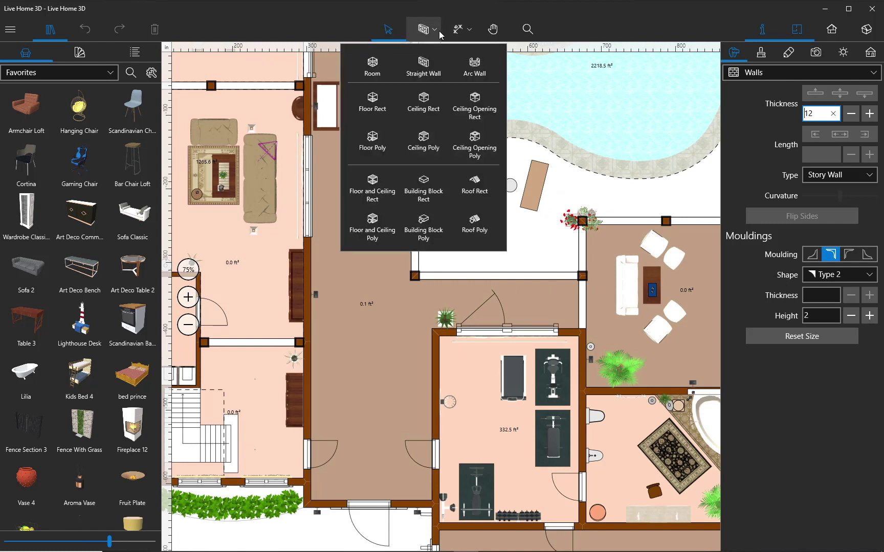
{"action": "left_click", "coordinate": [424, 68]}
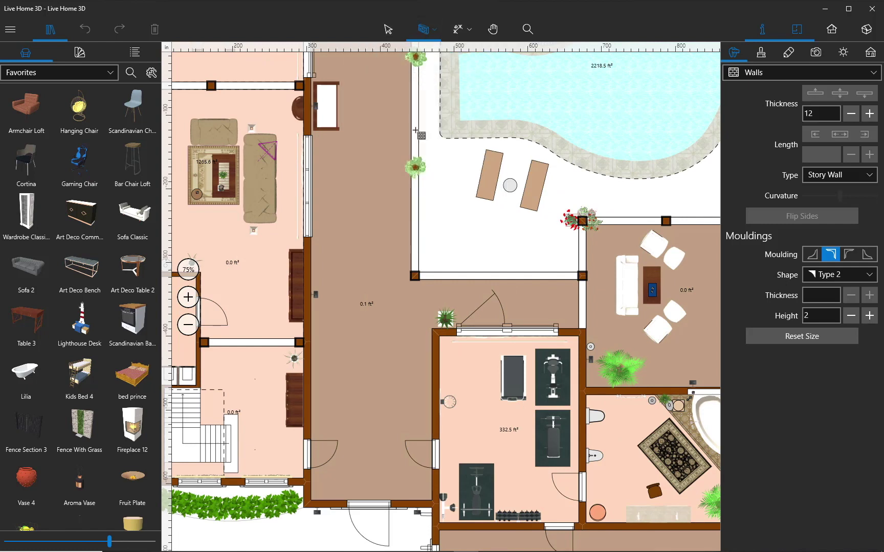
{"action": "left_click", "coordinate": [408, 276]}
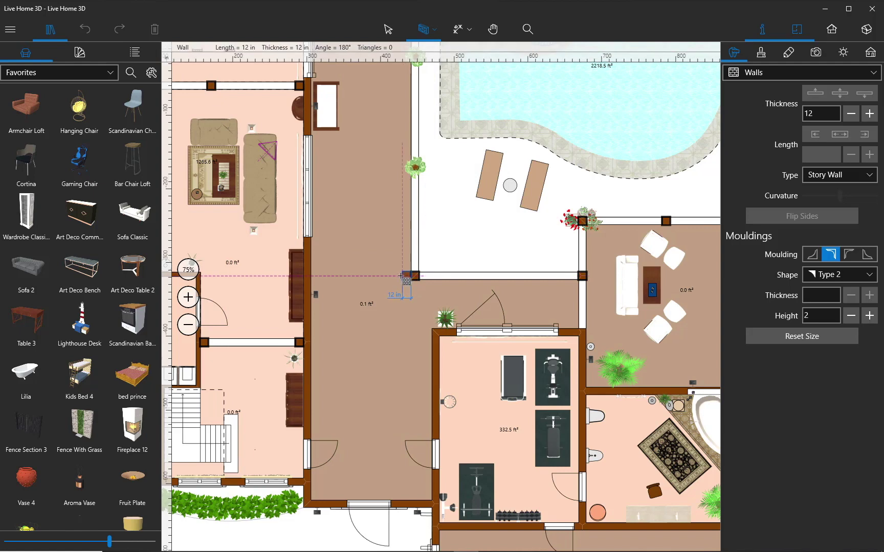
{"action": "double_click", "coordinate": [310, 277]}
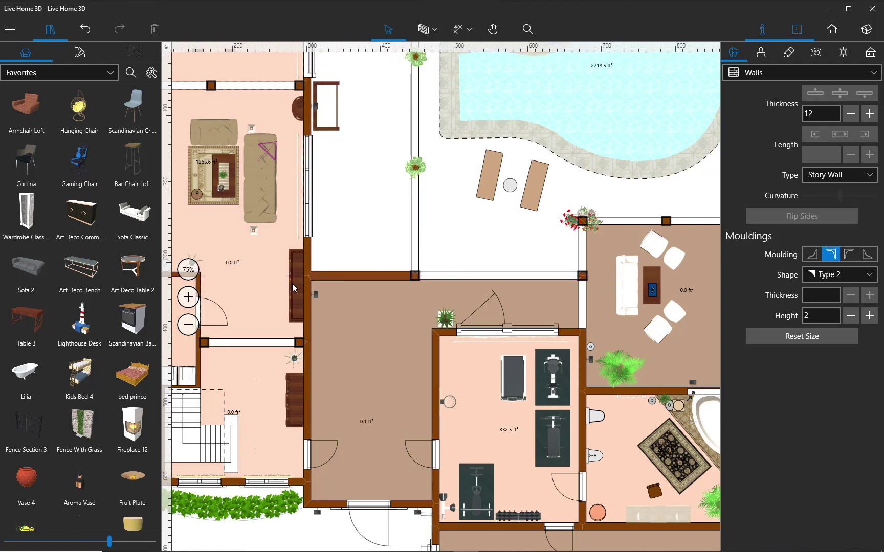
{"action": "left_click", "coordinate": [188, 325]}
{"action": "left_click", "coordinate": [189, 325]}
{"action": "left_click", "coordinate": [188, 325]}
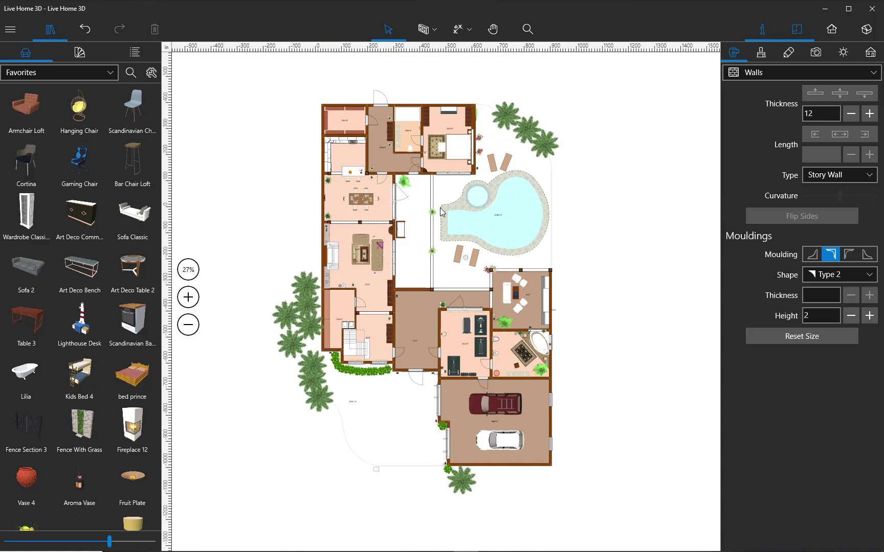
Step: In the 3D view, place a Sofa from the library in front of the living-room fireplace
{"action": "left_click", "coordinate": [863, 28]}
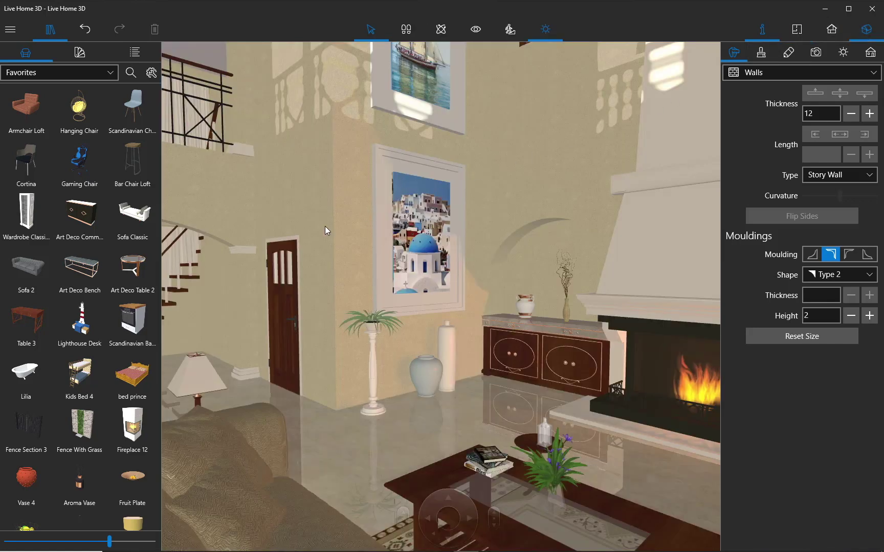
{"action": "scroll", "coordinate": [87, 387], "scroll_direction": "down", "scroll_amount": 6}
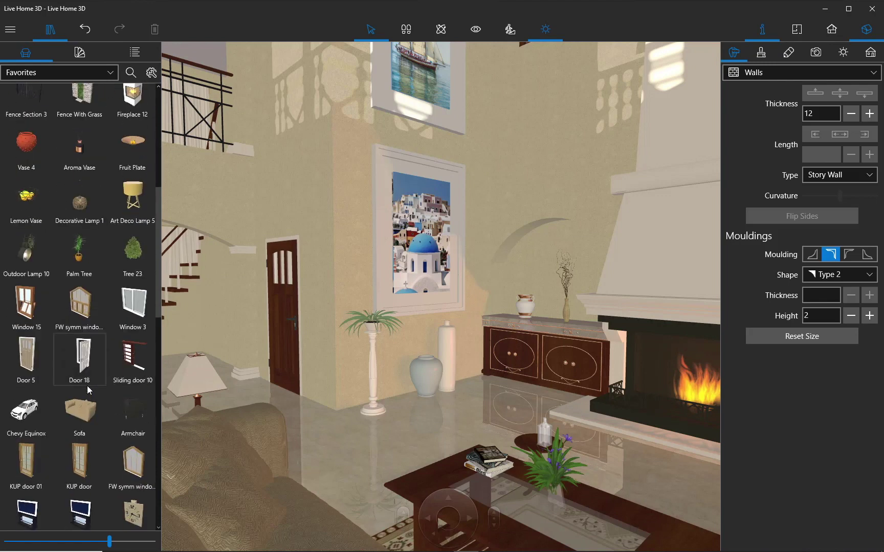
{"action": "left_click_drag", "start_coordinate": [82, 414], "coordinate": [389, 434]}
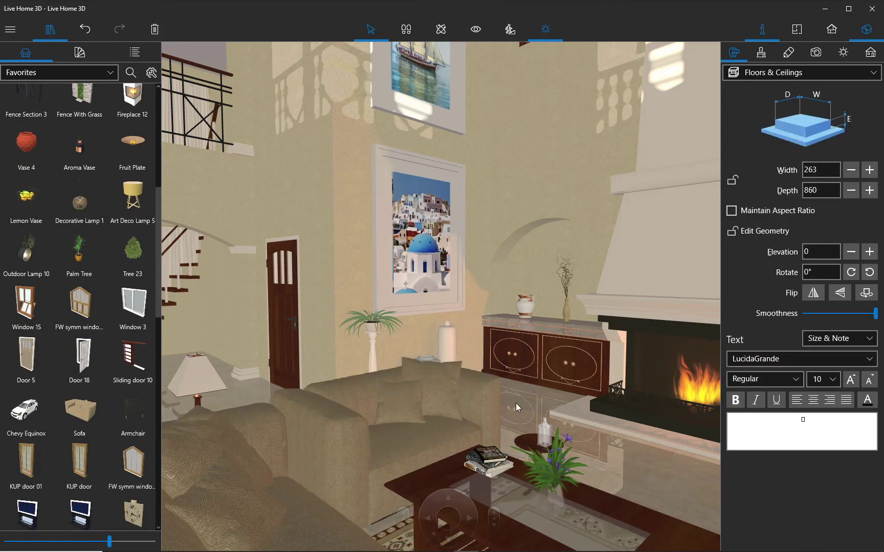
Step: Cover the new sofa with the 12_Square Classic fabric from the Fabric materials
{"action": "left_click", "coordinate": [80, 59]}
{"action": "left_click", "coordinate": [73, 67]}
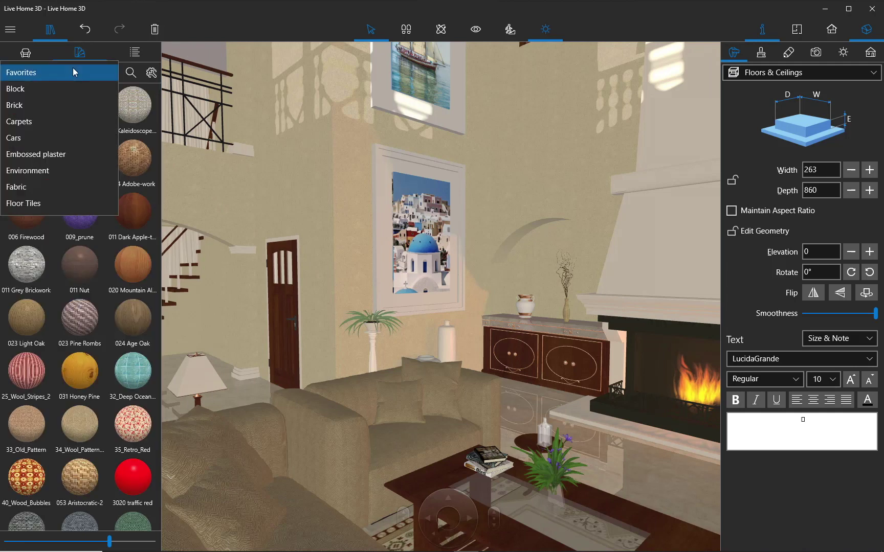
{"action": "left_click", "coordinate": [69, 187]}
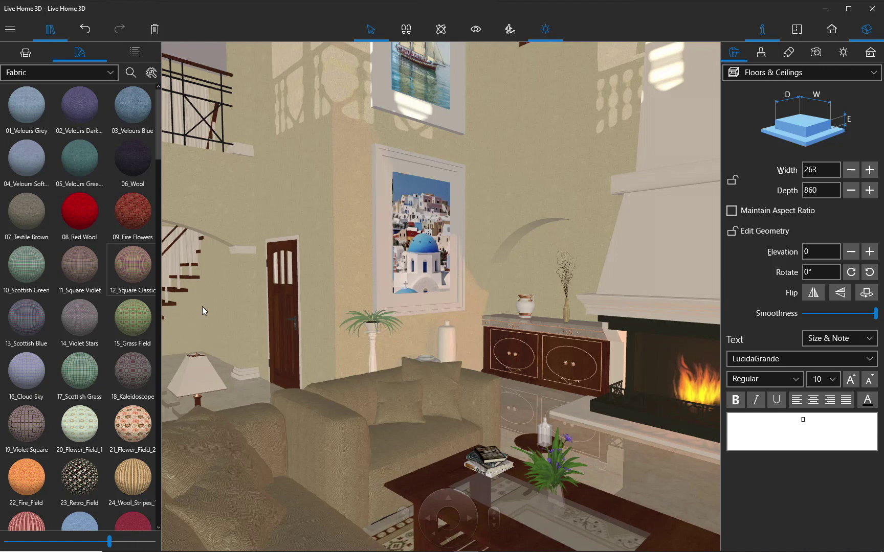
{"action": "left_click_drag", "start_coordinate": [203, 310], "coordinate": [394, 396]}
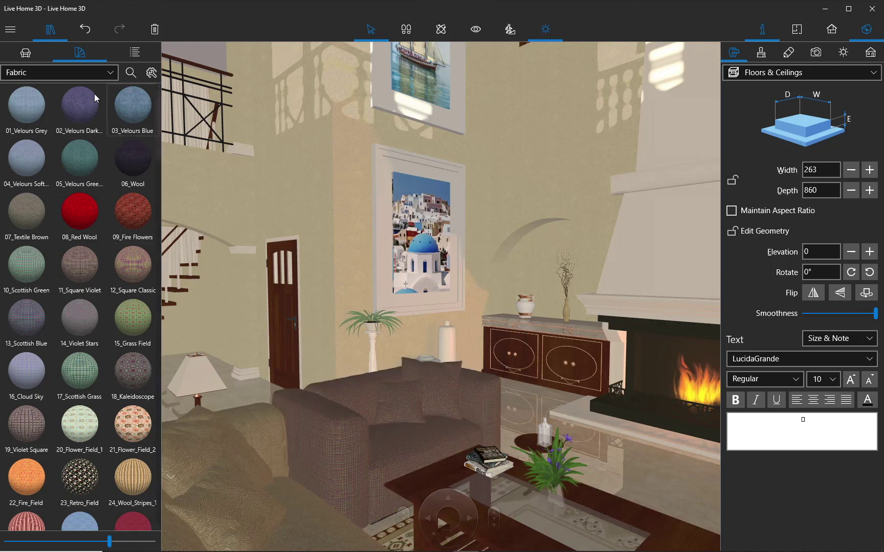
{"action": "left_click", "coordinate": [16, 32]}
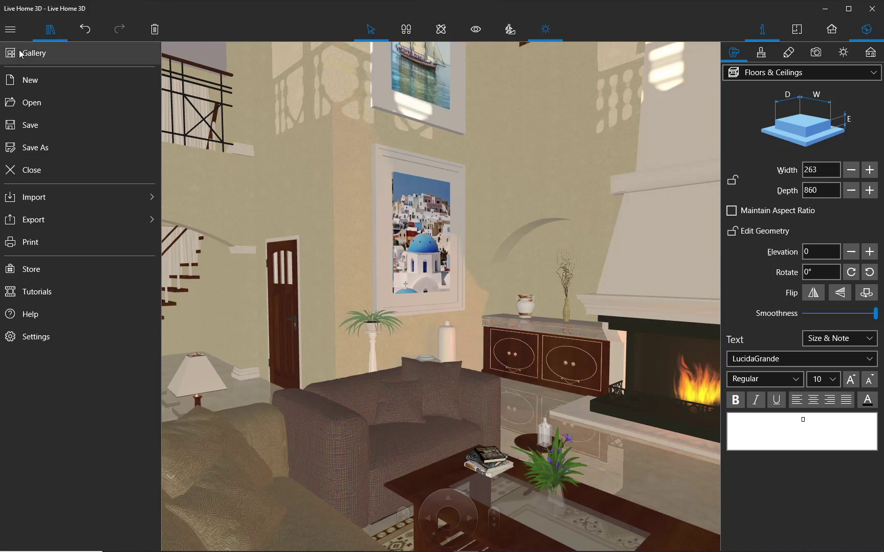
Step: From the Gallery, save the Current Project as a custom template with the default name
{"action": "left_click", "coordinate": [20, 53]}
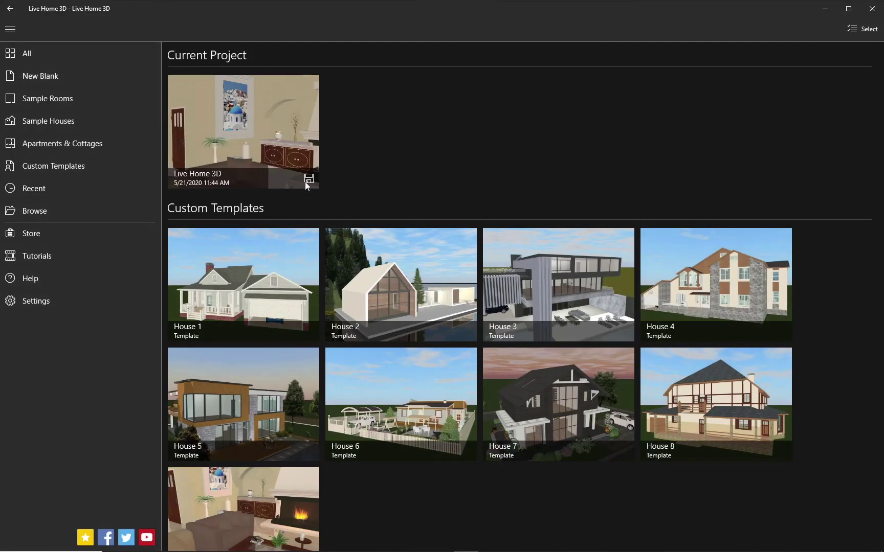
{"action": "right_click", "coordinate": [274, 167]}
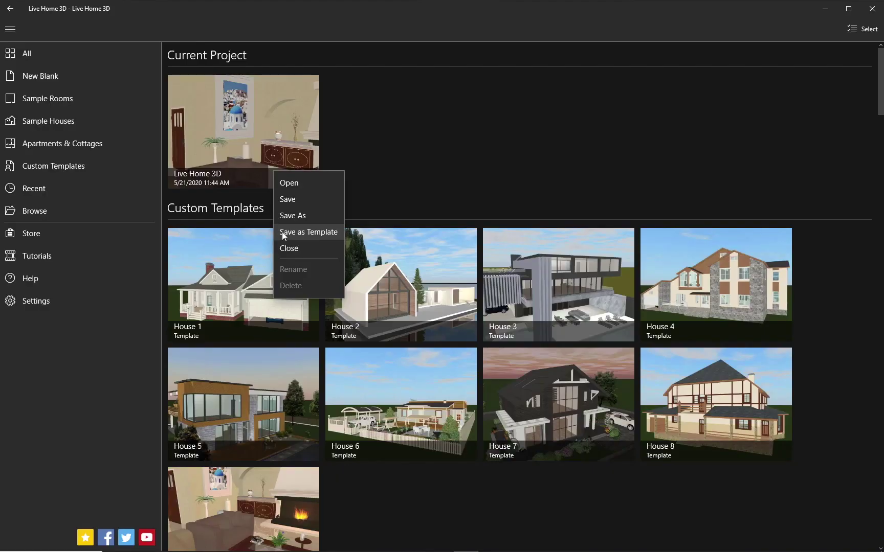
{"action": "left_click", "coordinate": [282, 233]}
{"action": "left_click", "coordinate": [417, 312]}
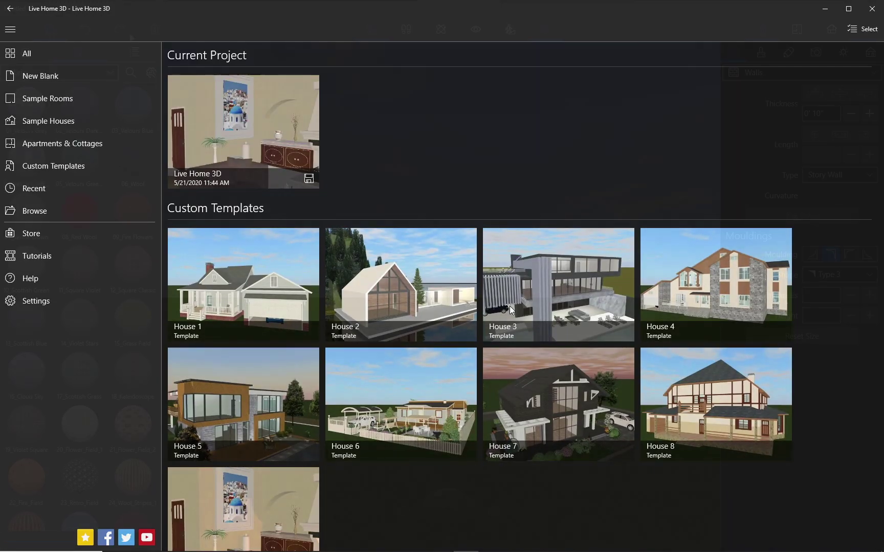
Step: Start a new project and import New House.fbx from the For Real Estate folder with default options
{"action": "left_click", "coordinate": [36, 75]}
{"action": "left_click", "coordinate": [18, 32]}
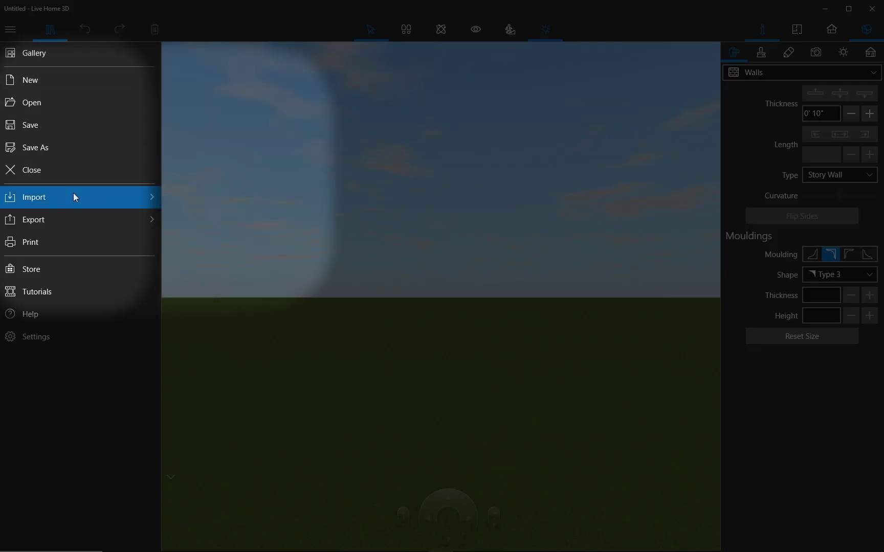
{"action": "mouse_move", "coordinate": [74, 194]}
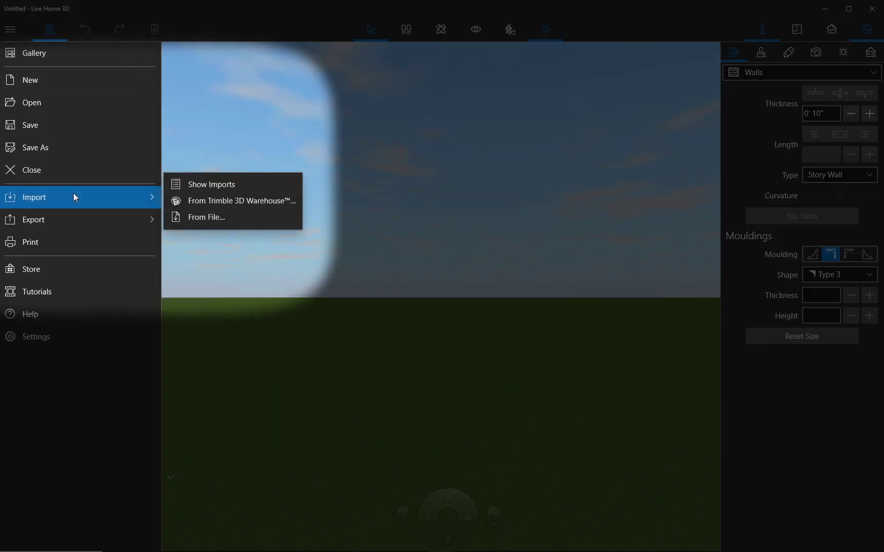
{"action": "left_click", "coordinate": [187, 219]}
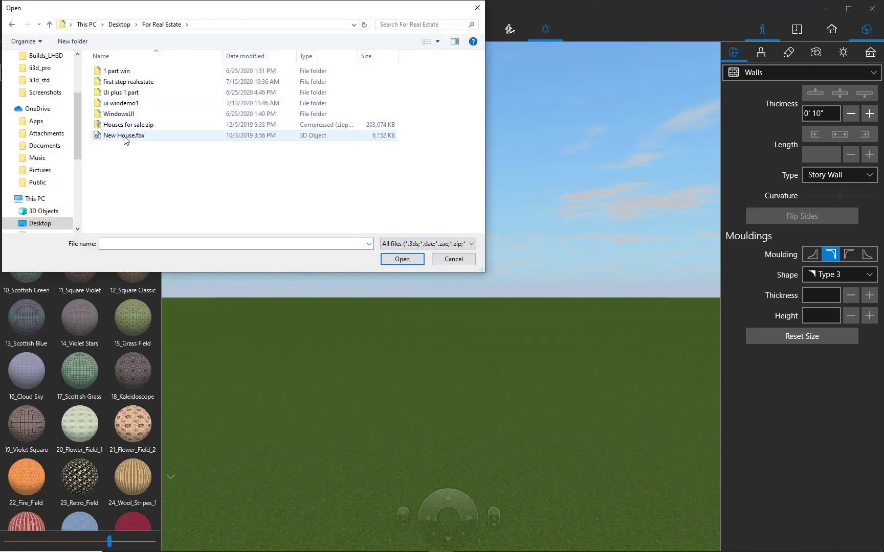
{"action": "left_click", "coordinate": [125, 136]}
{"action": "left_click", "coordinate": [402, 259]}
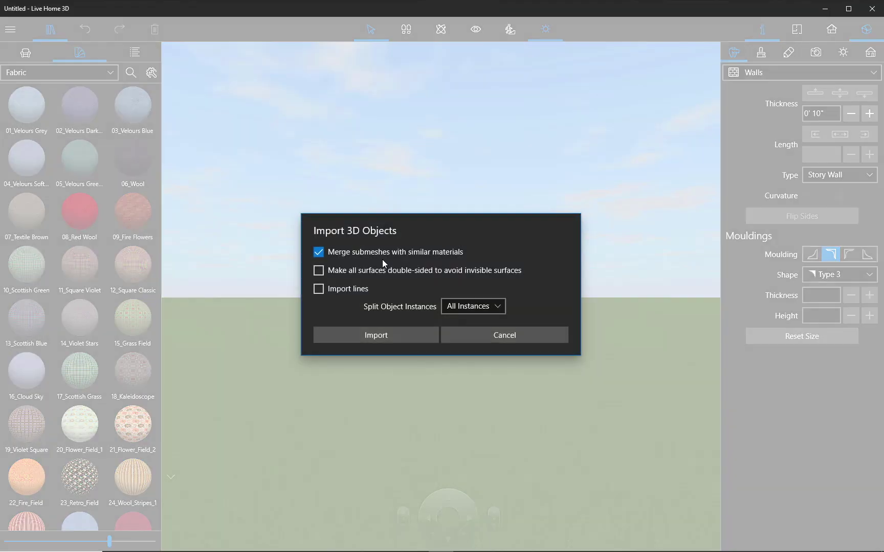
{"action": "left_click", "coordinate": [404, 342]}
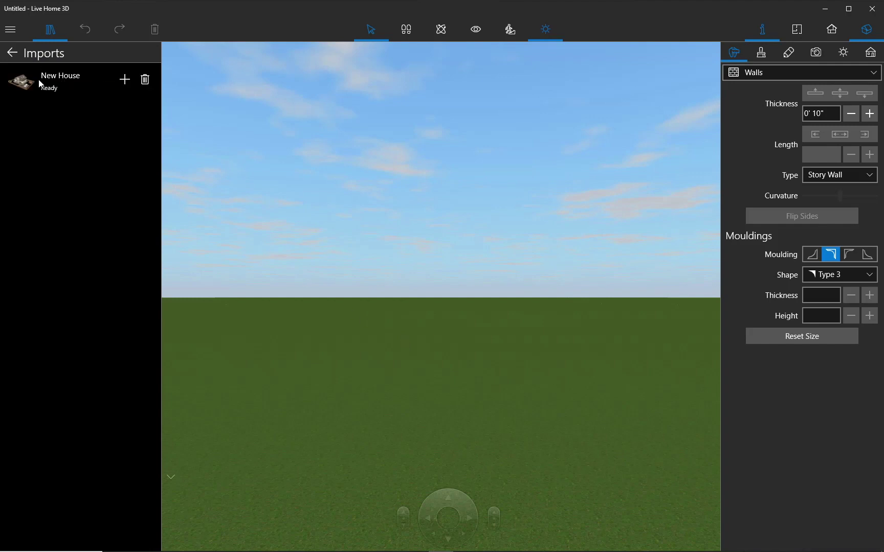
Step: Add the imported New House model and House 1 from Houses for sale to the scene
{"action": "left_click", "coordinate": [124, 82]}
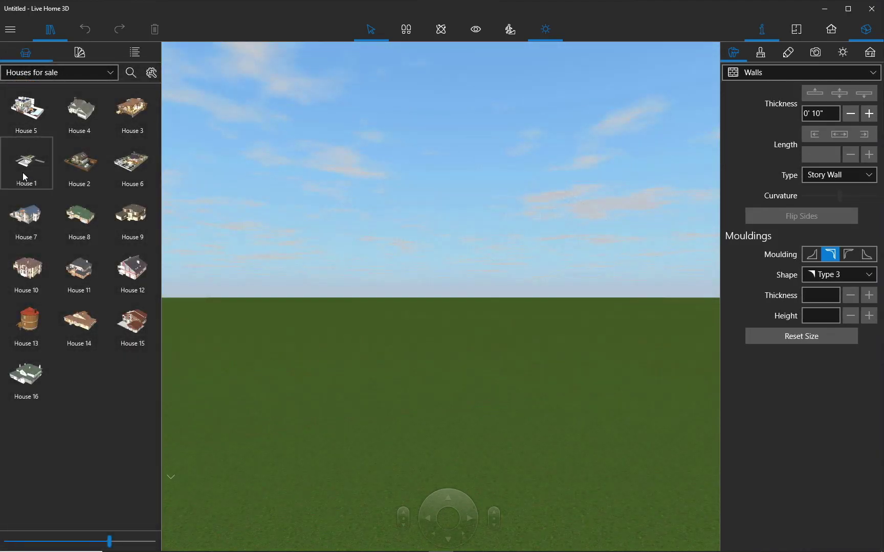
{"action": "left_click_drag", "start_coordinate": [23, 177], "coordinate": [325, 313]}
{"action": "left_click_drag", "start_coordinate": [440, 376], "coordinate": [440, 377]}
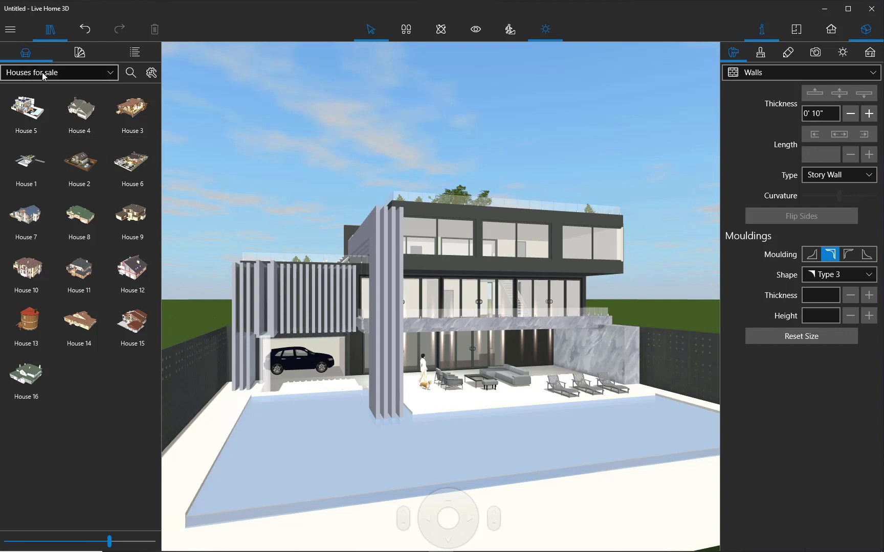
Step: Back up the object library from Settings as a zip archive in Documents under a new name
{"action": "left_click", "coordinate": [10, 32]}
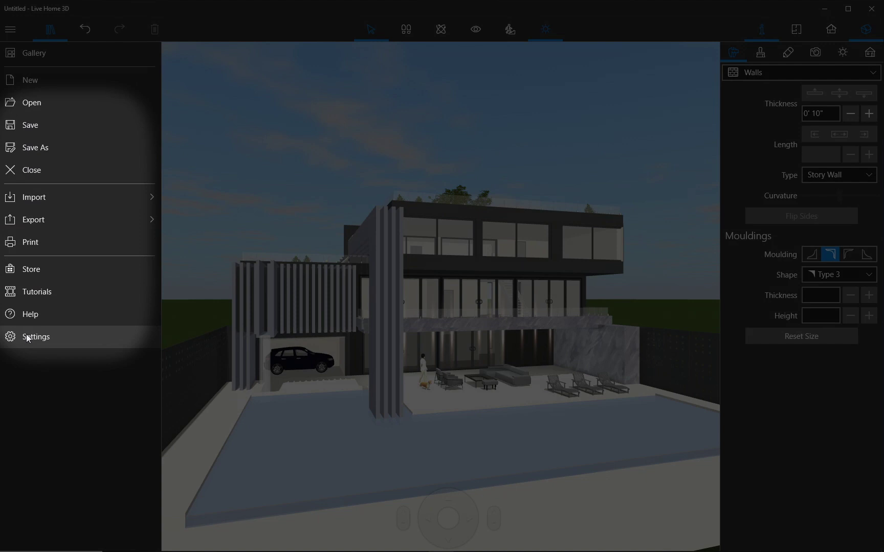
{"action": "left_click", "coordinate": [27, 337]}
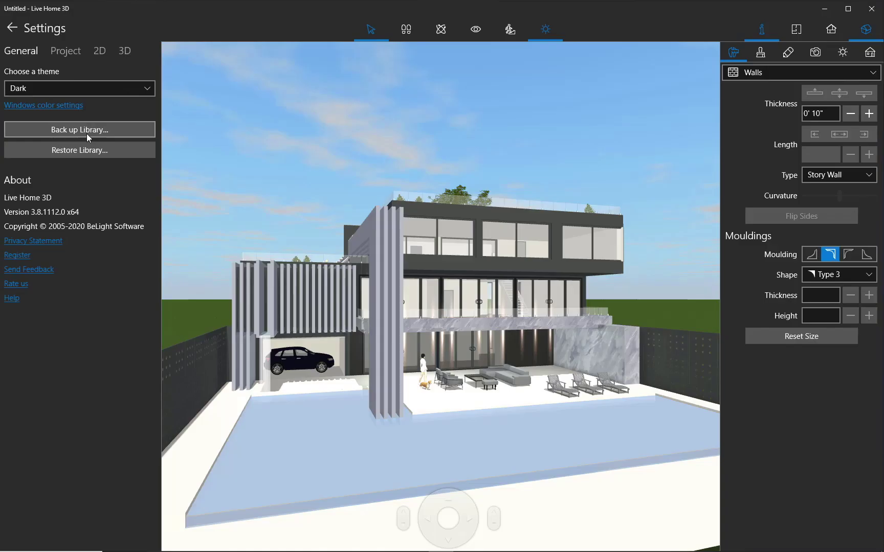
{"action": "left_click", "coordinate": [79, 130]}
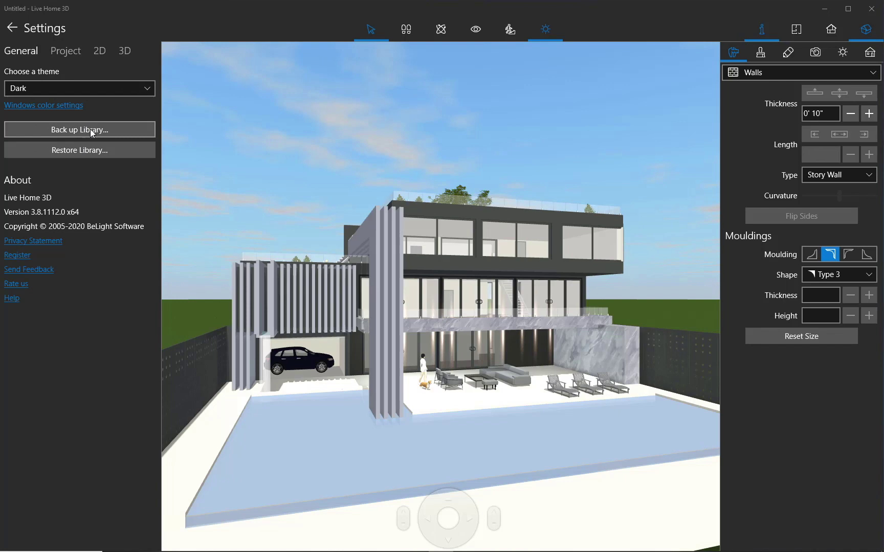
{"action": "key", "text": "BackSpace"}
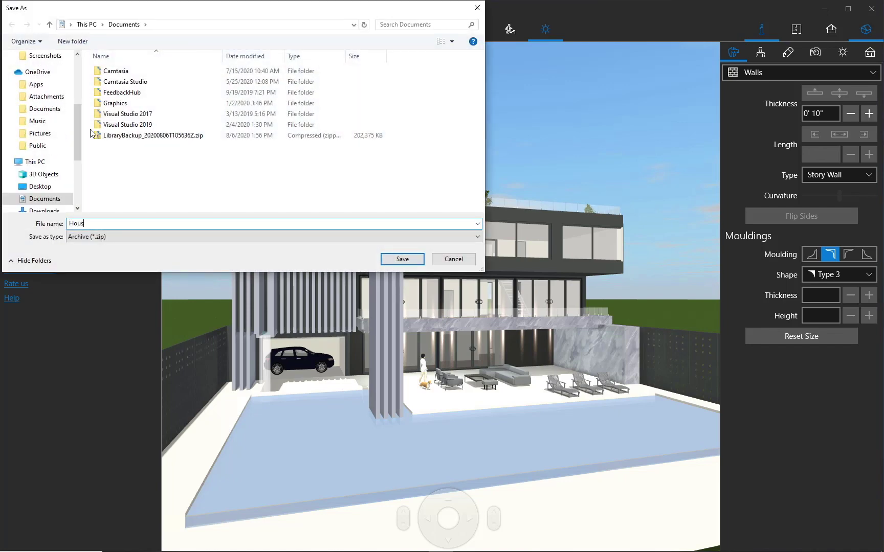
{"action": "left_click", "coordinate": [404, 260]}
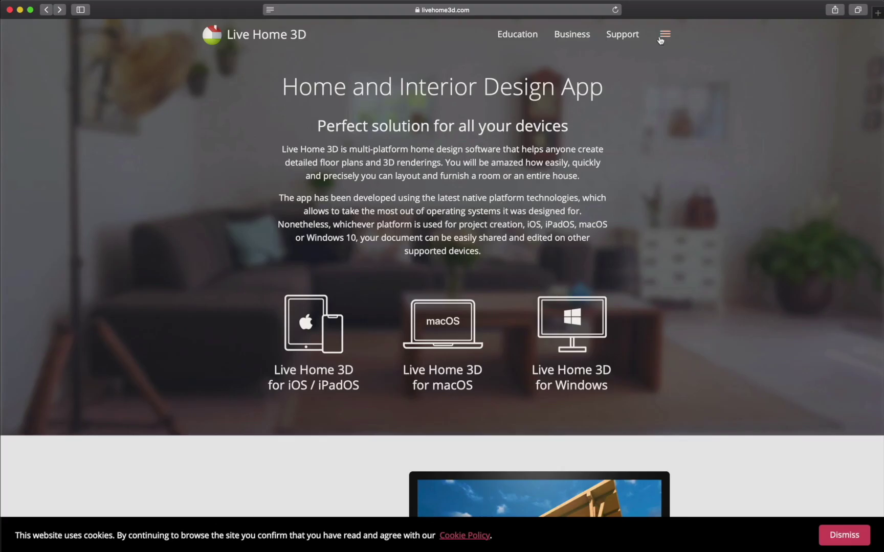
Step: Open the livehome3d.com navigation menu and follow one of its links
{"action": "left_click", "coordinate": [663, 36]}
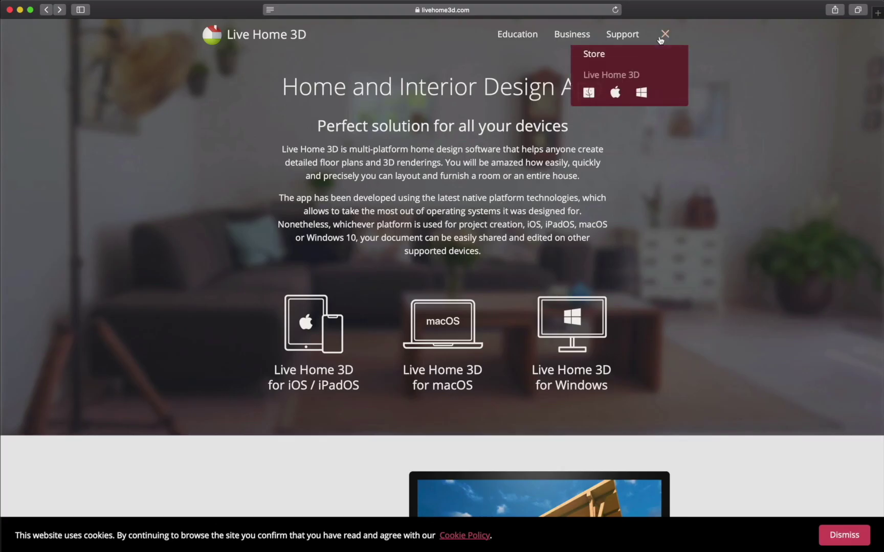
{"action": "left_click", "coordinate": [591, 97]}
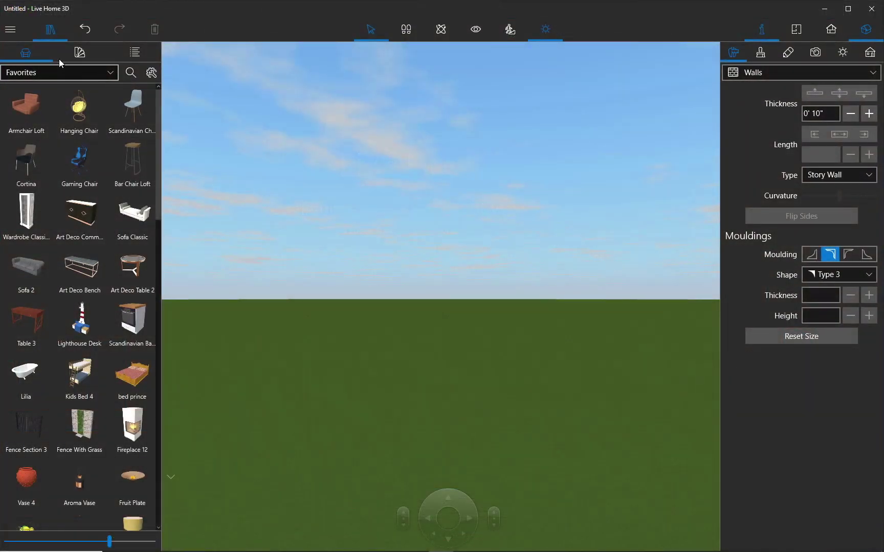
Step: Restore the library from the Houses for sale.zip archive via Settings
{"action": "left_click", "coordinate": [18, 33]}
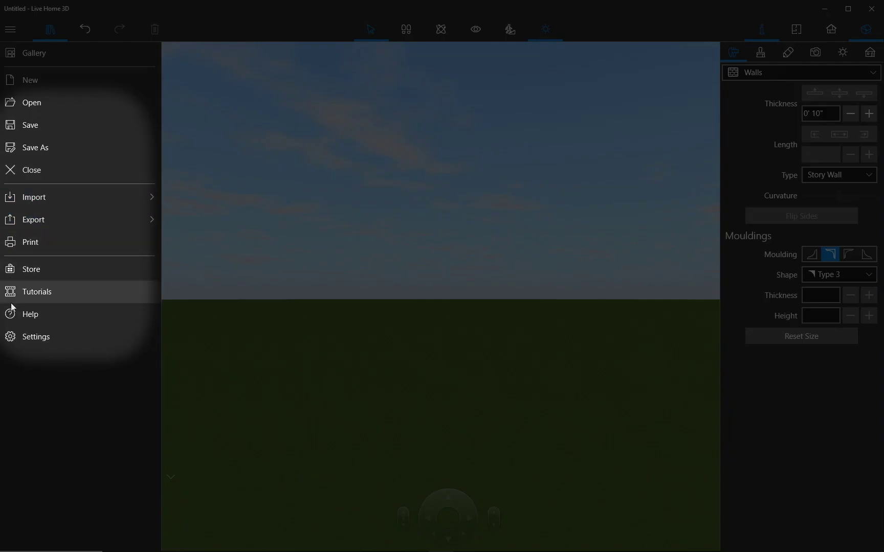
{"action": "left_click", "coordinate": [13, 336]}
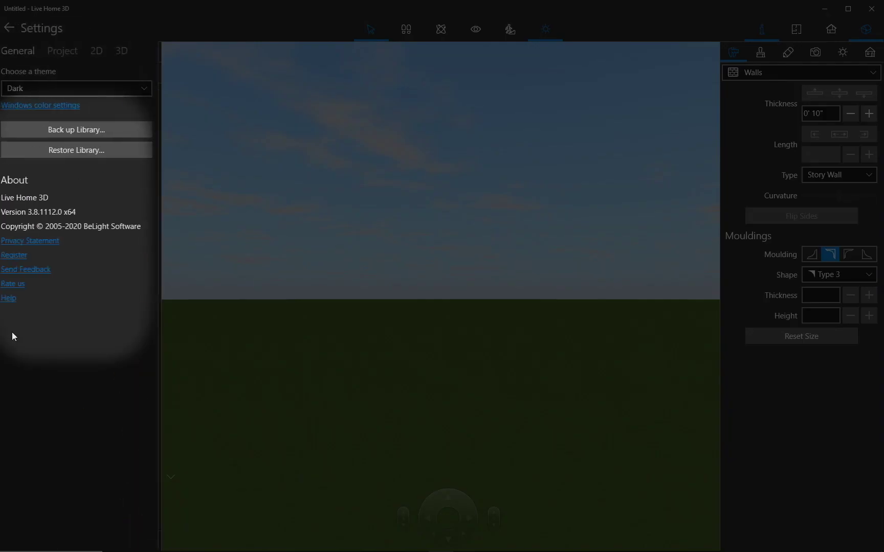
{"action": "left_click", "coordinate": [51, 155]}
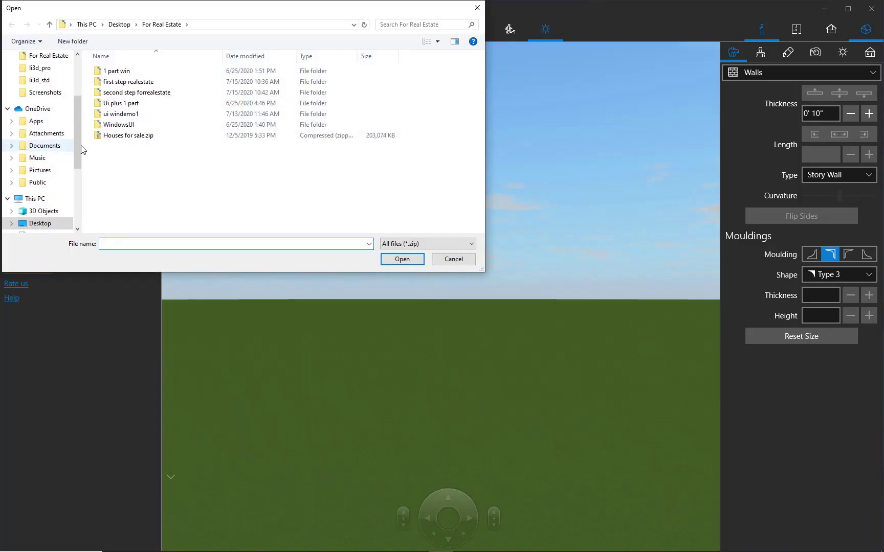
{"action": "left_click", "coordinate": [117, 136]}
{"action": "left_click", "coordinate": [395, 260]}
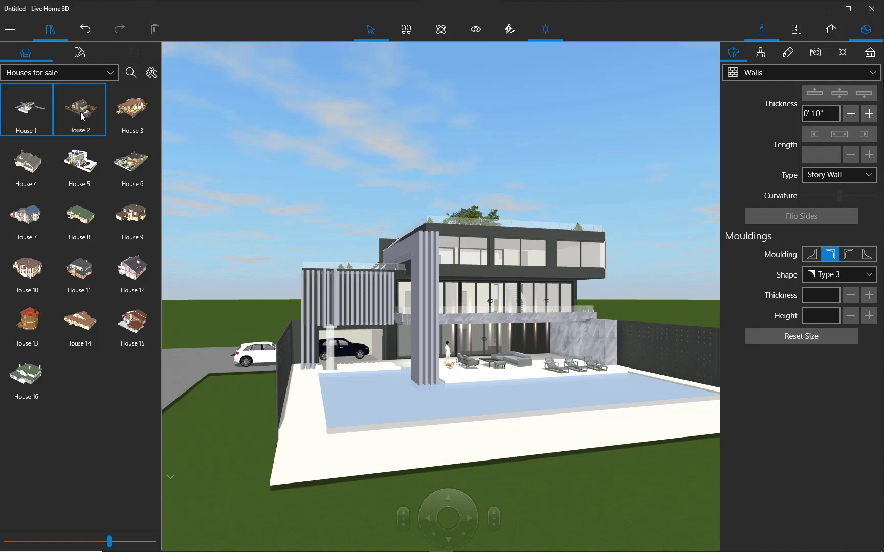
Step: Export House 1, House 2 and House 3 to Documents as LibraryExport.lhzl
{"action": "right_click", "coordinate": [121, 108]}
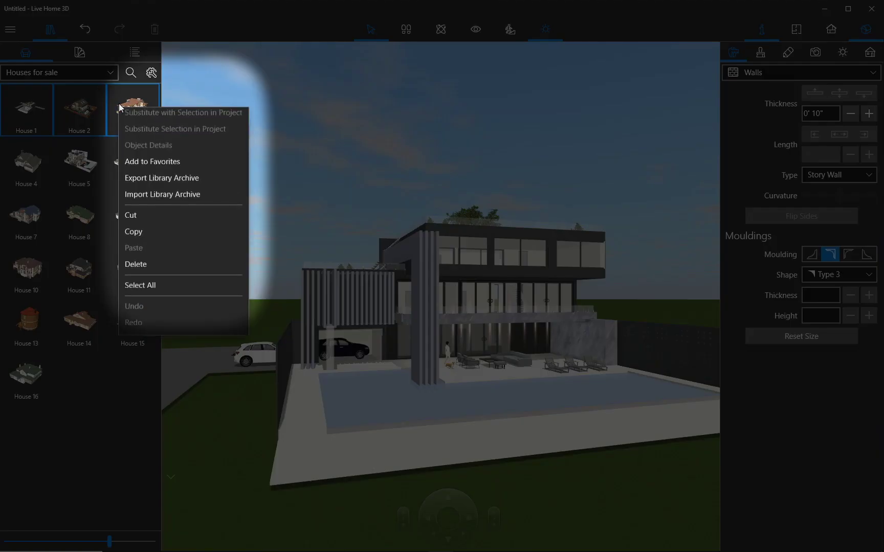
{"action": "left_click", "coordinate": [141, 187]}
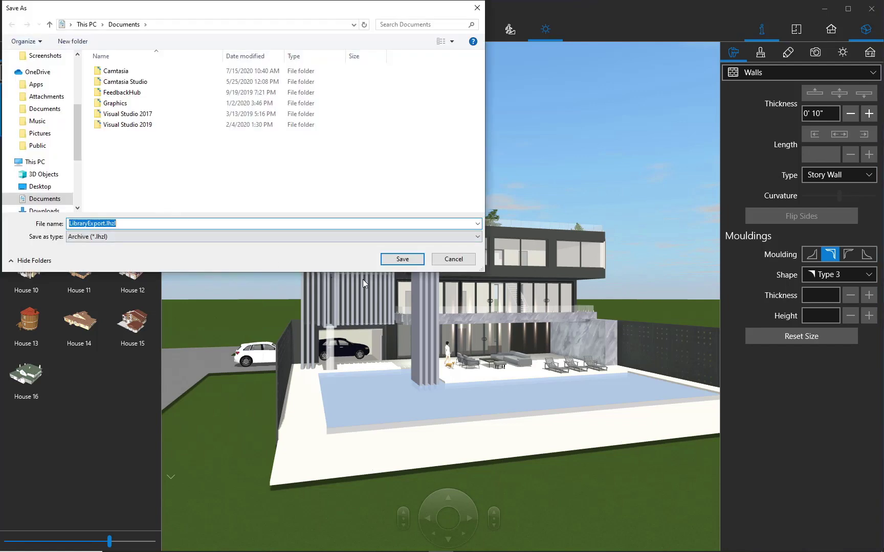
{"action": "left_click", "coordinate": [405, 260]}
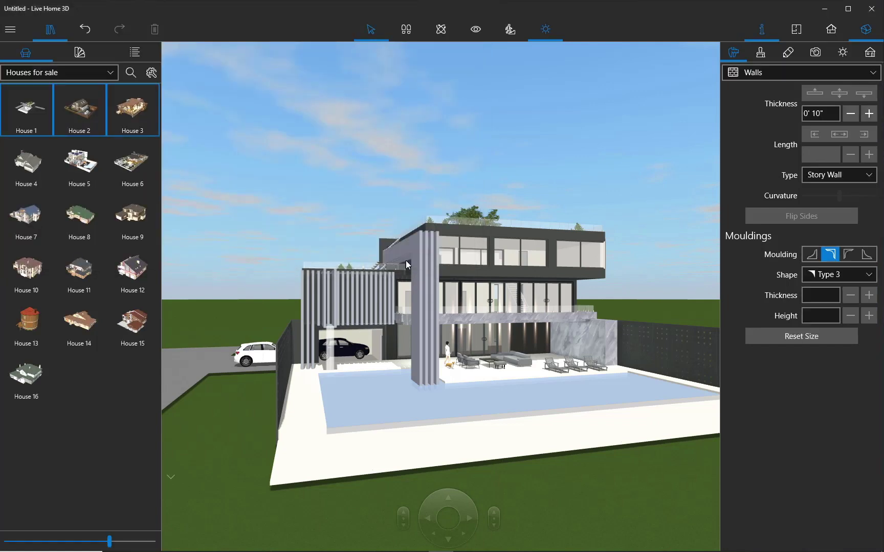